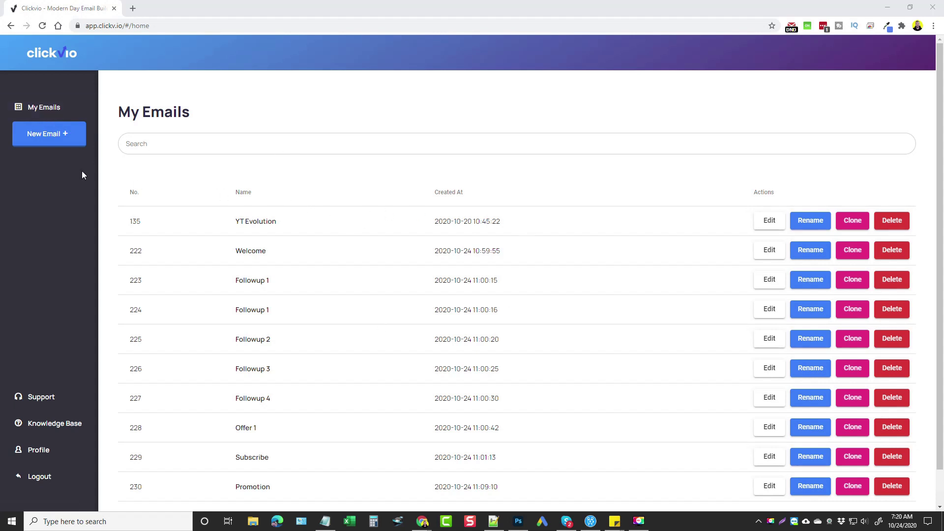
- Open the Create Email dialog from the My Emails page
click(41, 133)
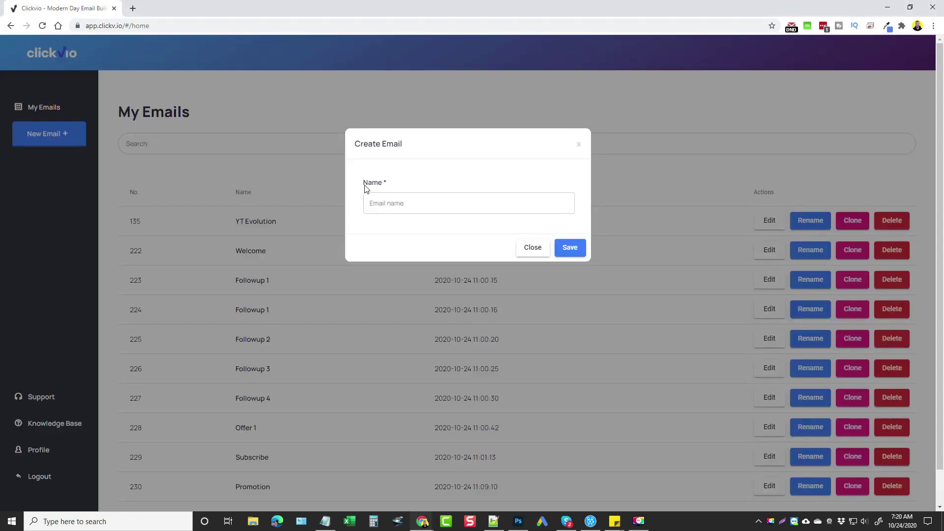
- Name the new email 'Promo' and save it
click(399, 203)
text(Pro)
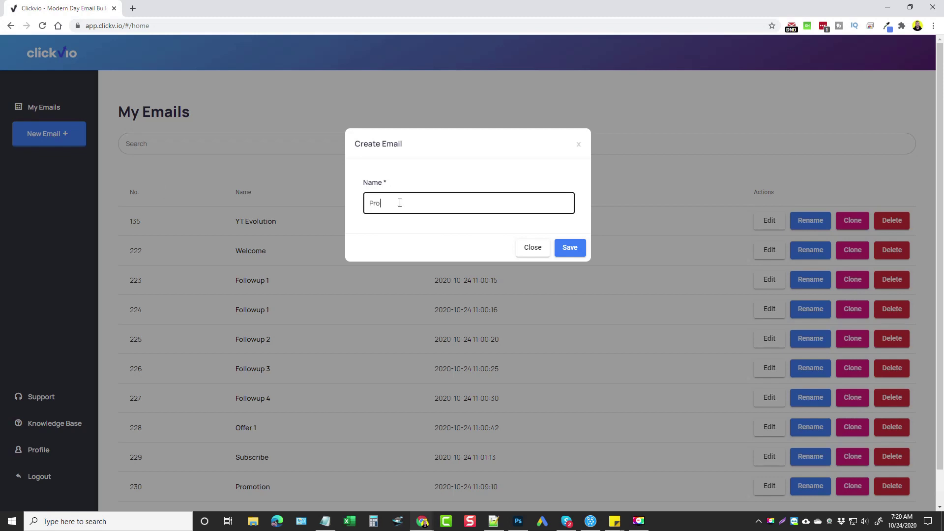
text(mo)
click(567, 248)
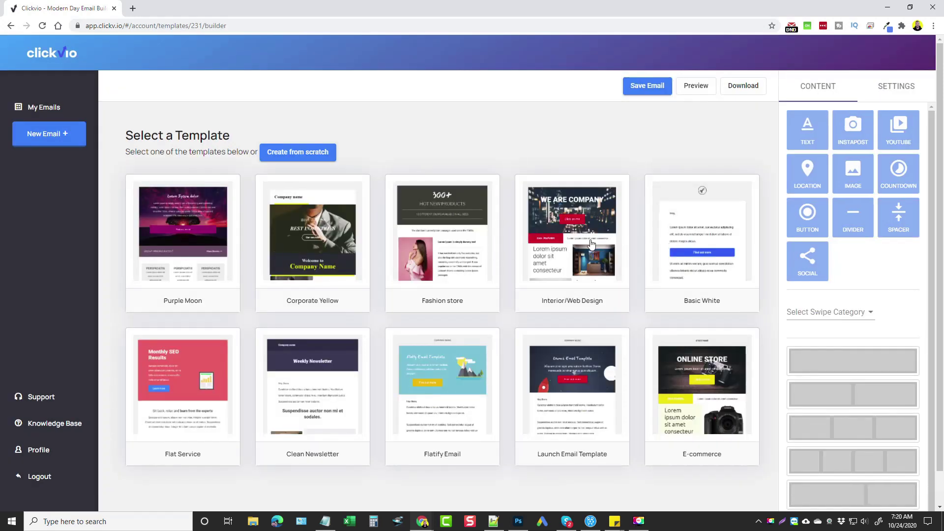
- Start Promo from scratch and add a YouTube video block to the canvas
scroll(595, 329, down, 1)
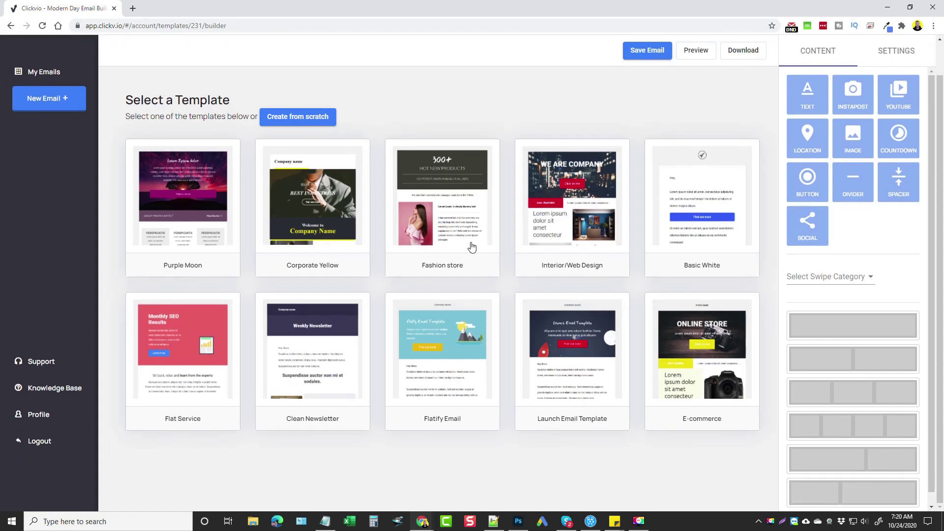
scroll(471, 247, up, 1)
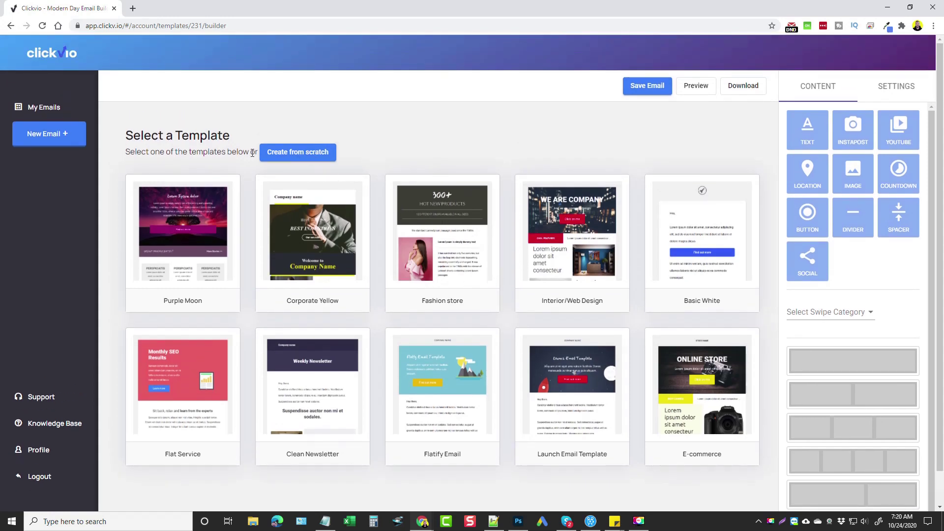
click(291, 153)
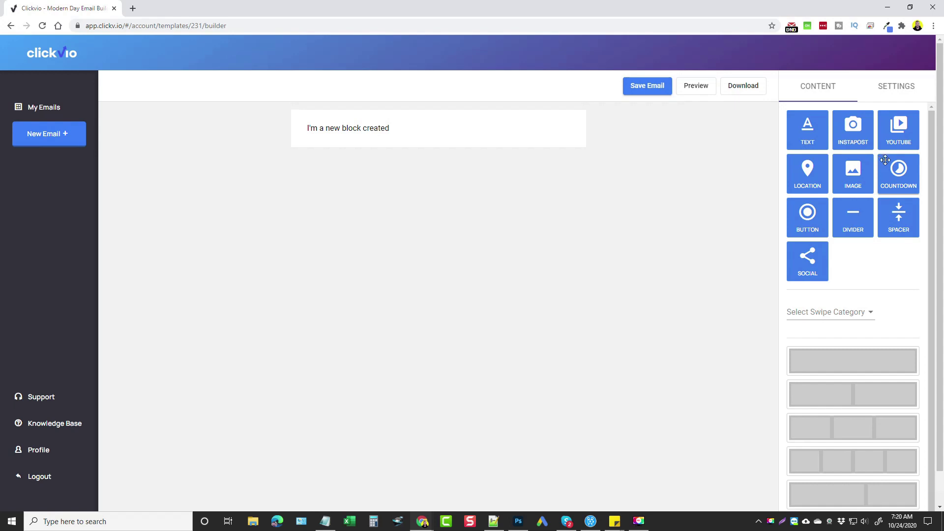
mouse_move(899, 129)
mouse_down()
mouse_move(561, 144)
mouse_move(445, 126)
mouse_up()
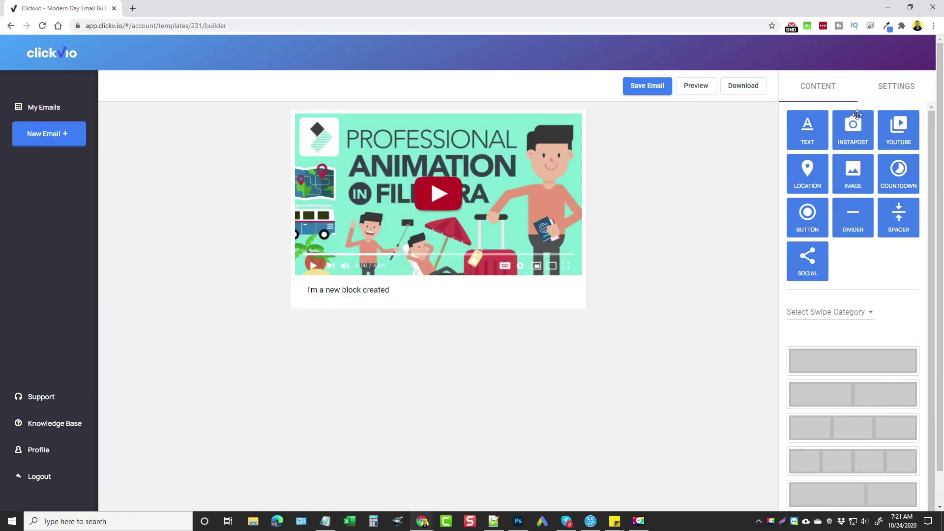
- Select the video block and check its assigned YouTube video ID in Settings
click(896, 87)
mouse_move(438, 210)
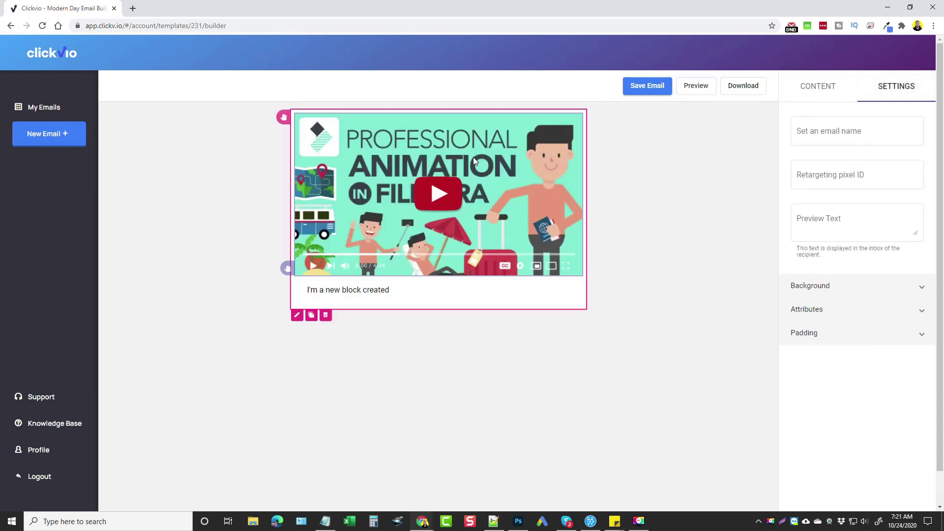
click(428, 156)
double_click(815, 184)
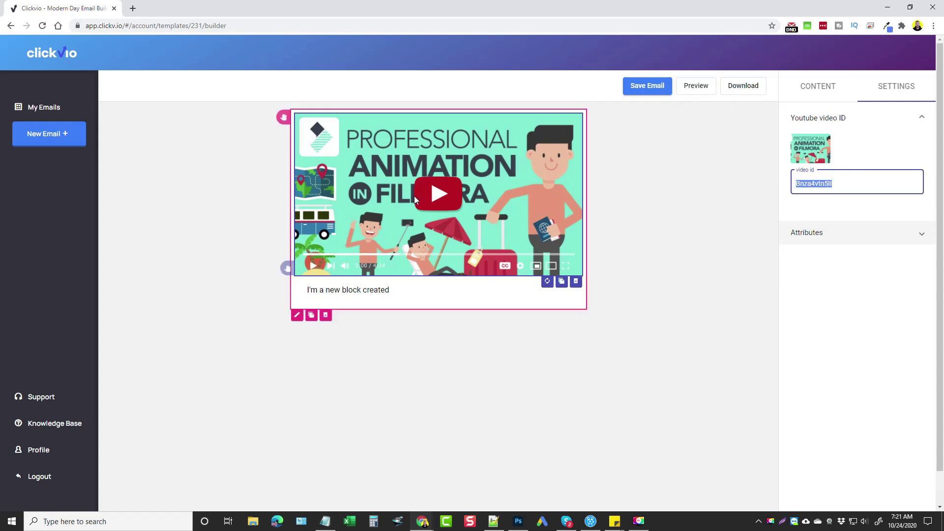
click(641, 197)
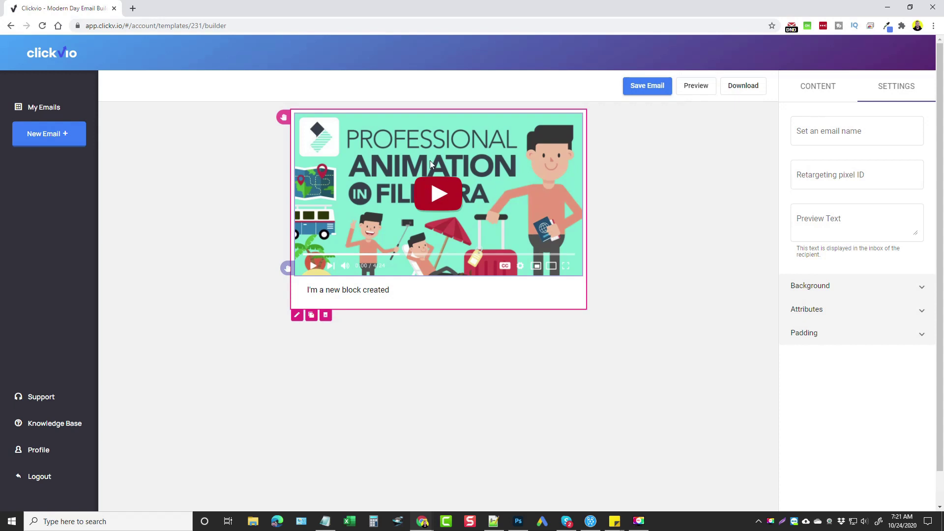
click(710, 165)
click(831, 181)
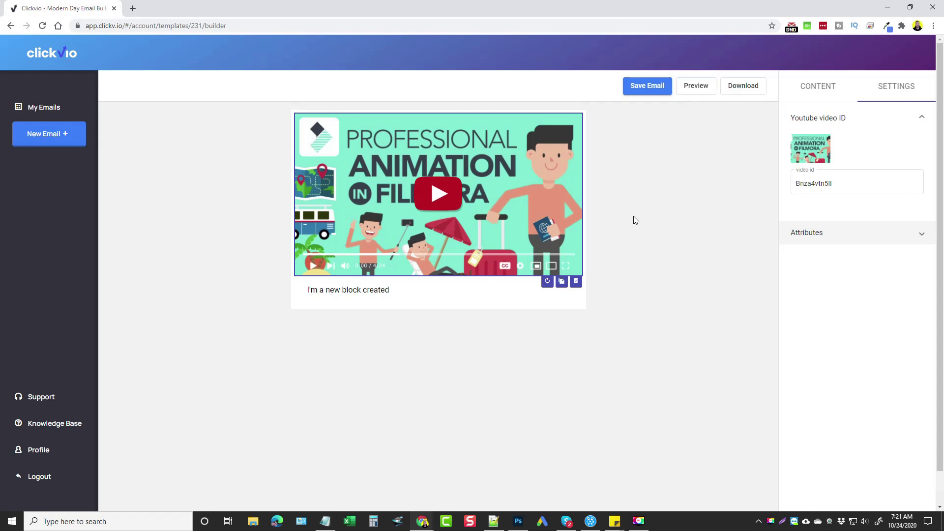
click(818, 88)
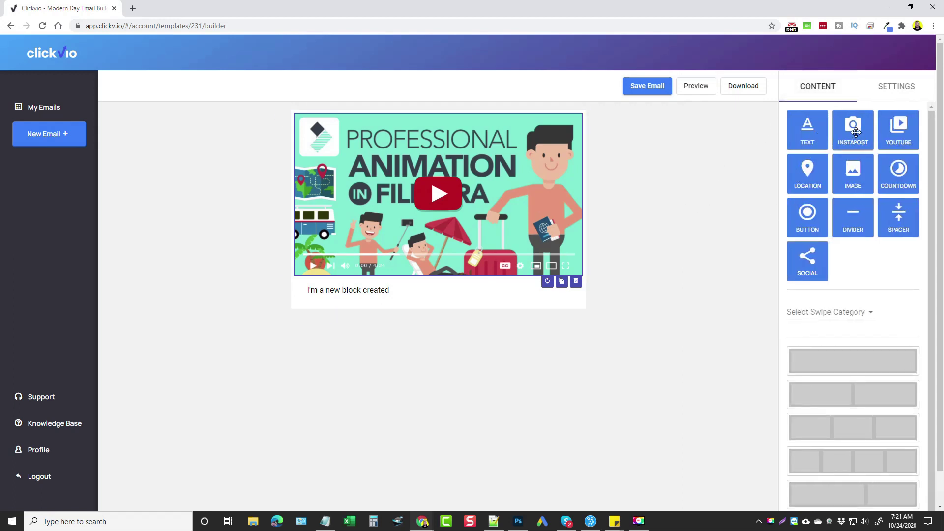
drag(856, 132, 438, 270)
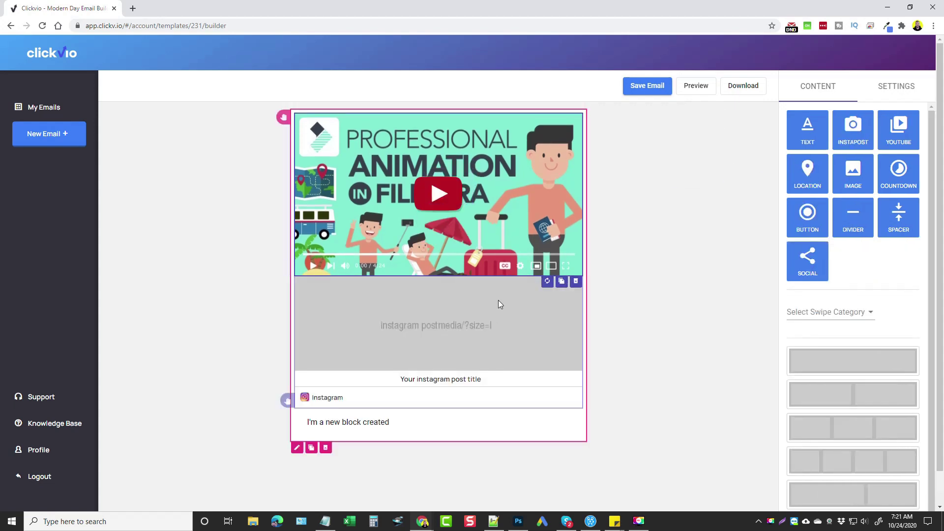
click(897, 86)
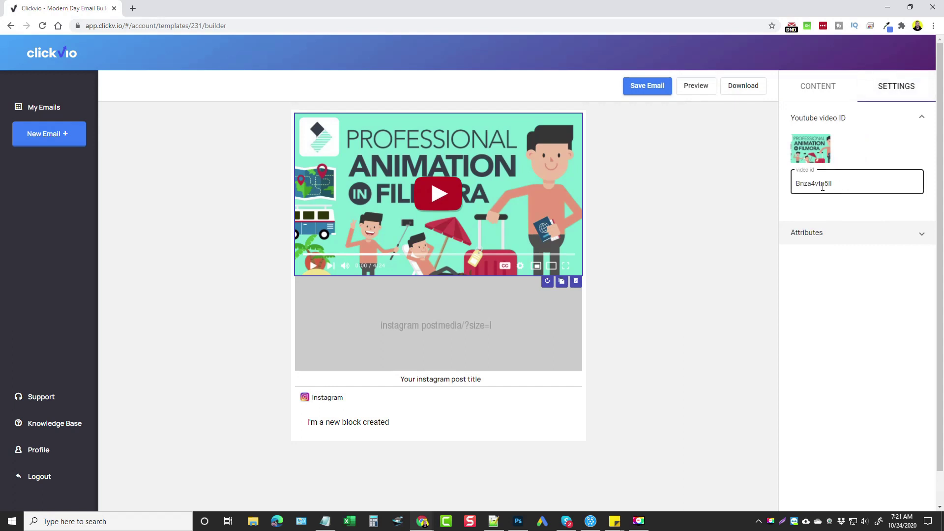
click(511, 332)
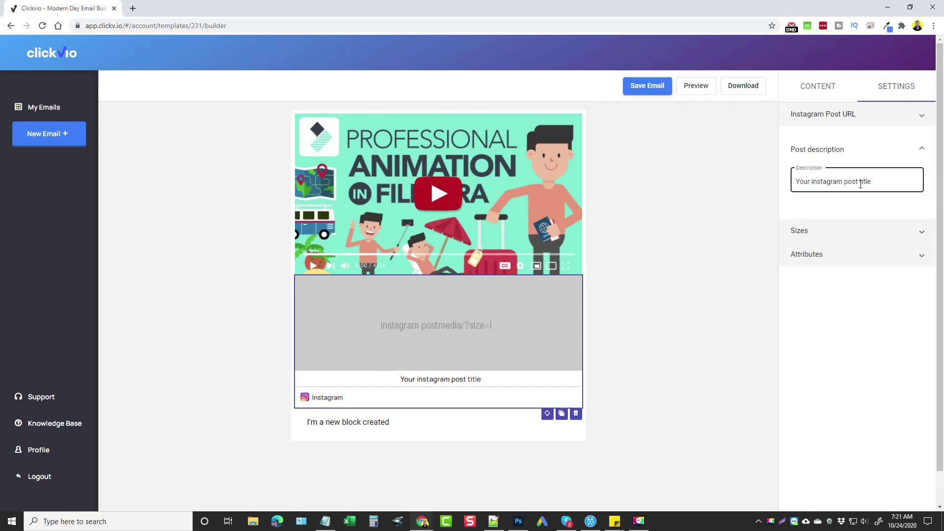
click(831, 116)
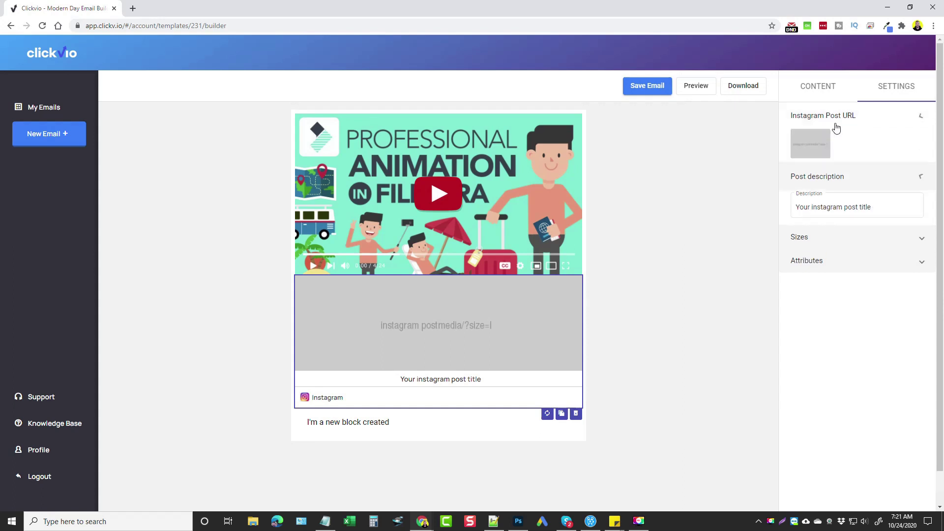
click(817, 259)
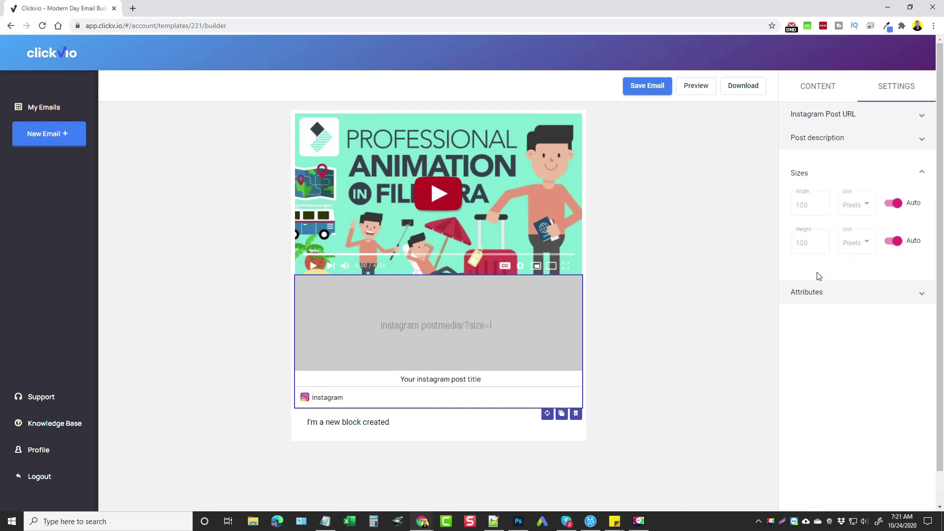
click(818, 87)
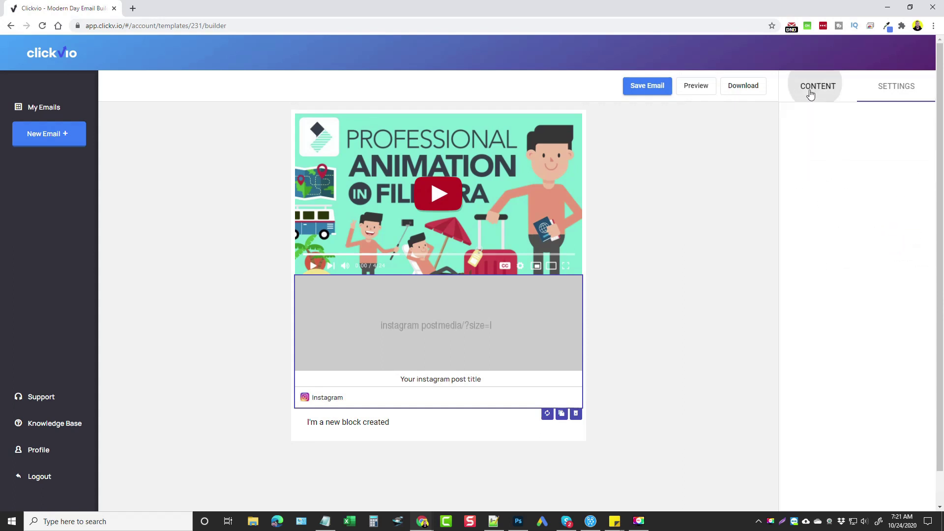
click(577, 414)
click(490, 291)
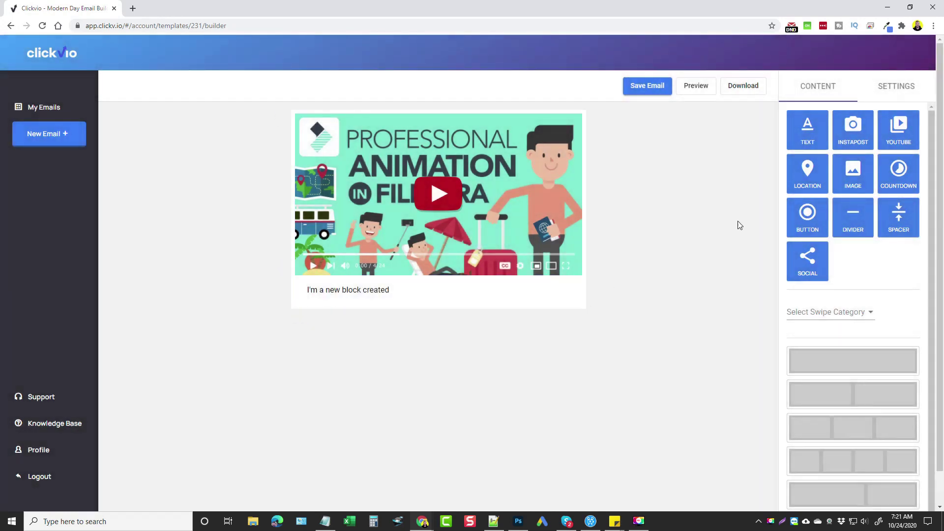
drag(808, 172, 433, 257)
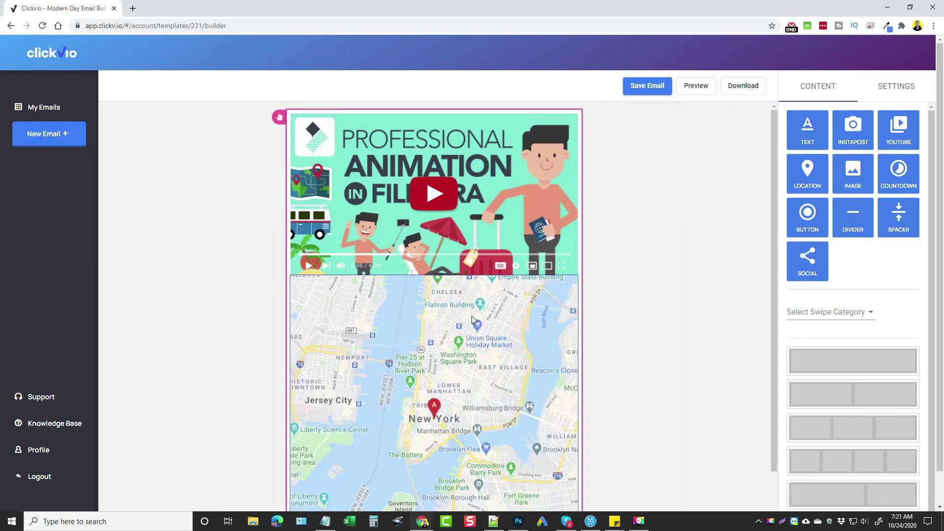
scroll(502, 326, down, 2)
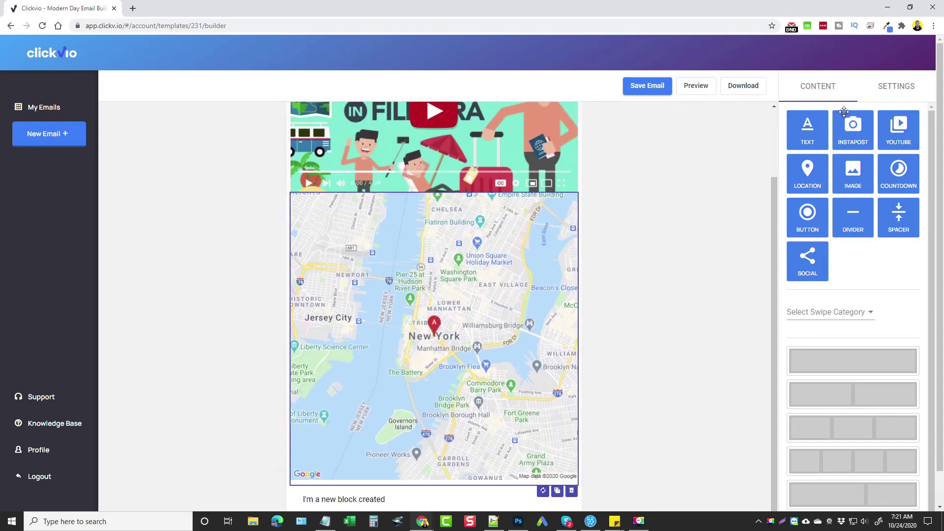
click(883, 89)
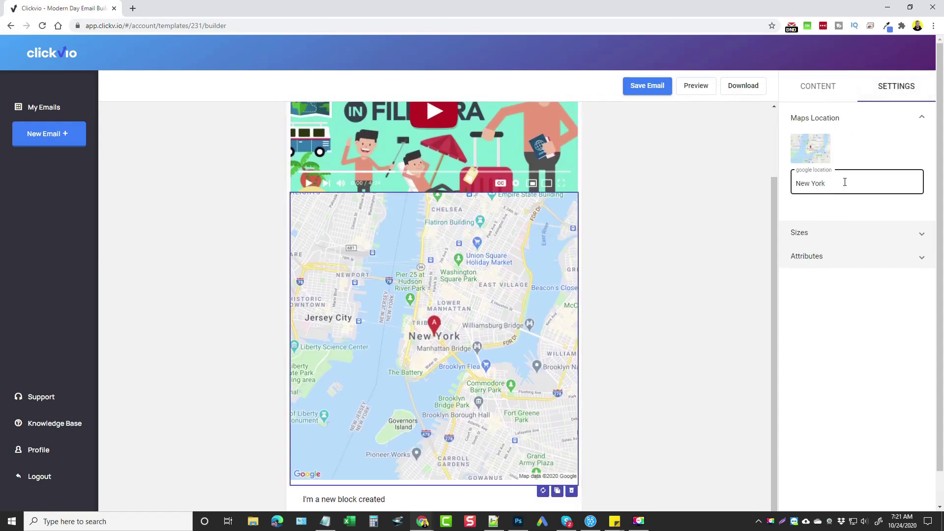
scroll(285, 476, down, 1)
click(572, 455)
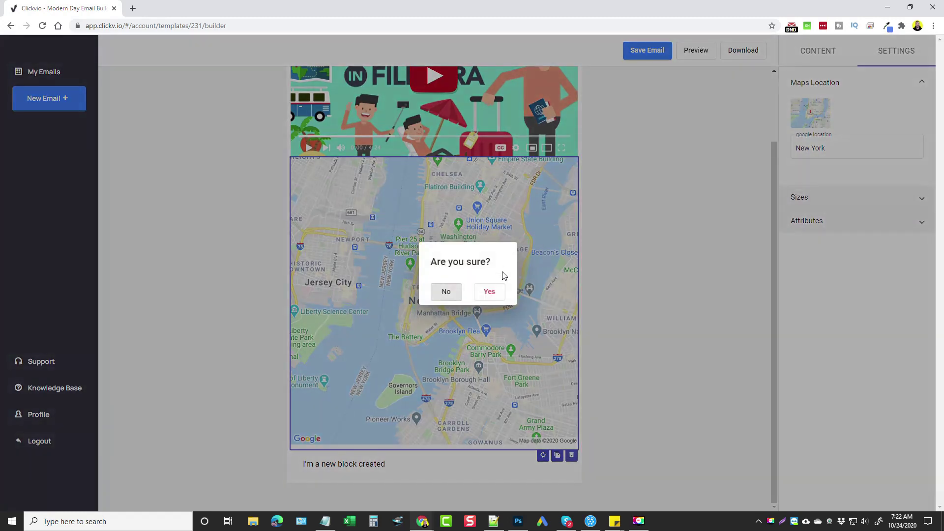
click(490, 293)
click(817, 52)
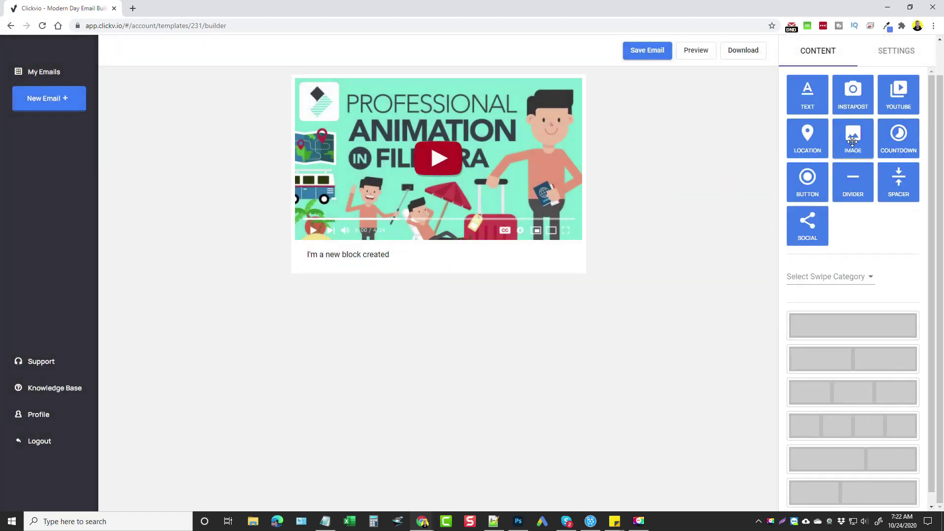
drag(853, 141, 481, 124)
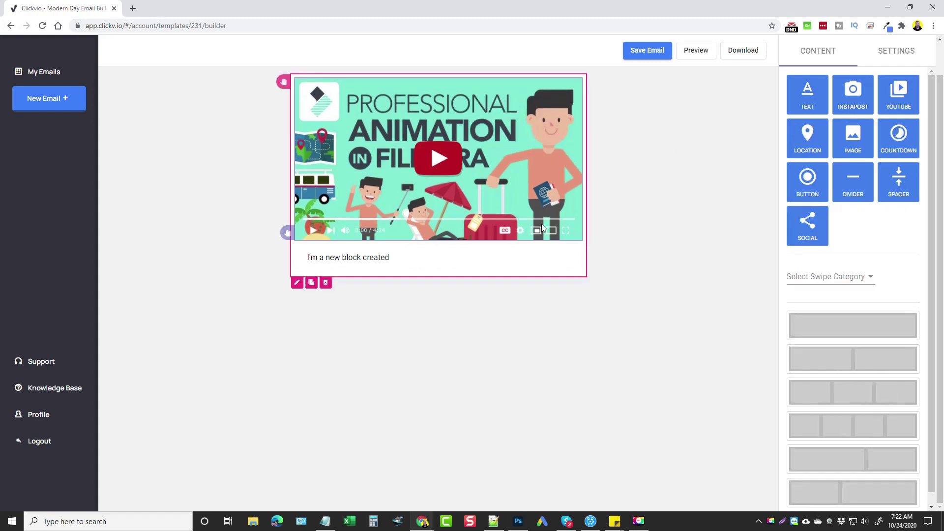
drag(542, 228, 543, 235)
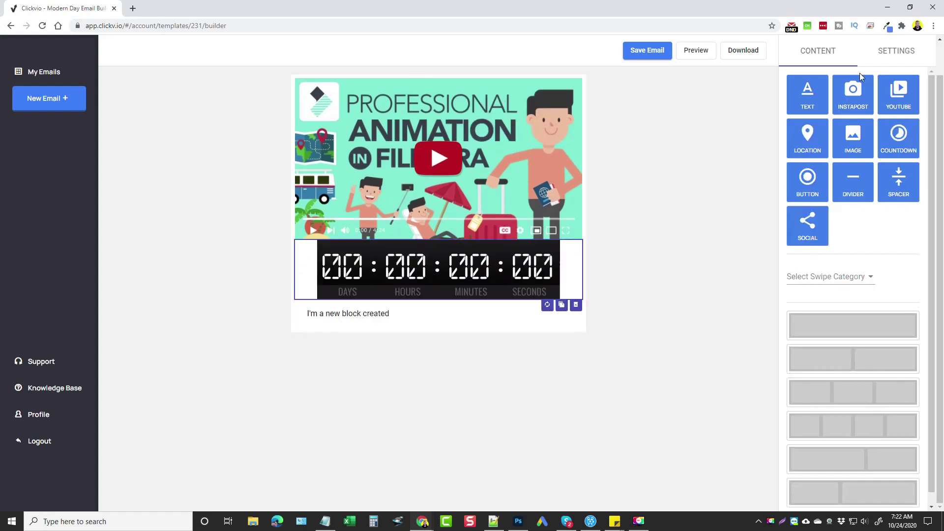
click(887, 52)
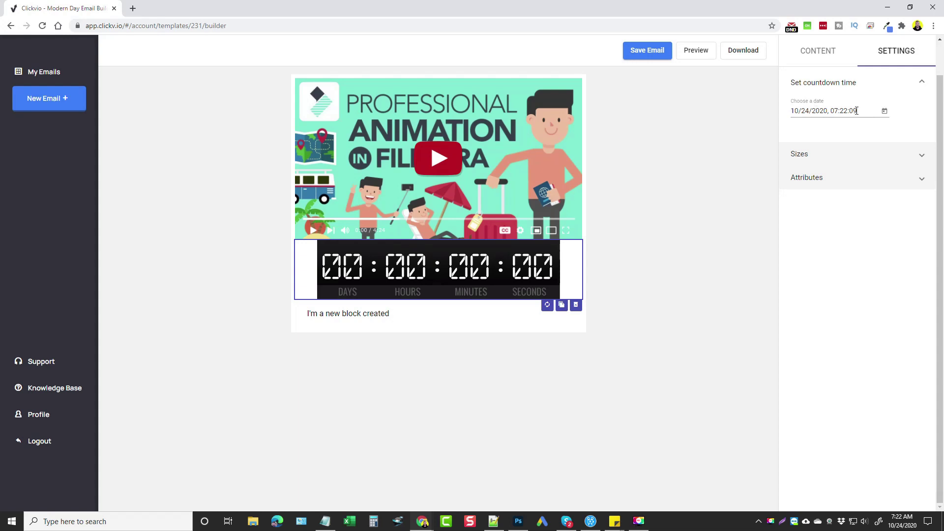
click(575, 305)
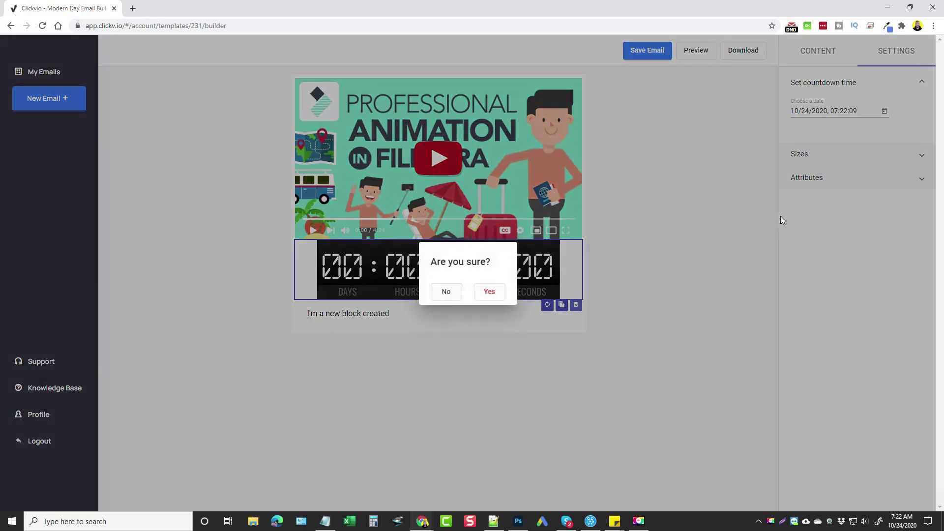
click(495, 290)
click(811, 55)
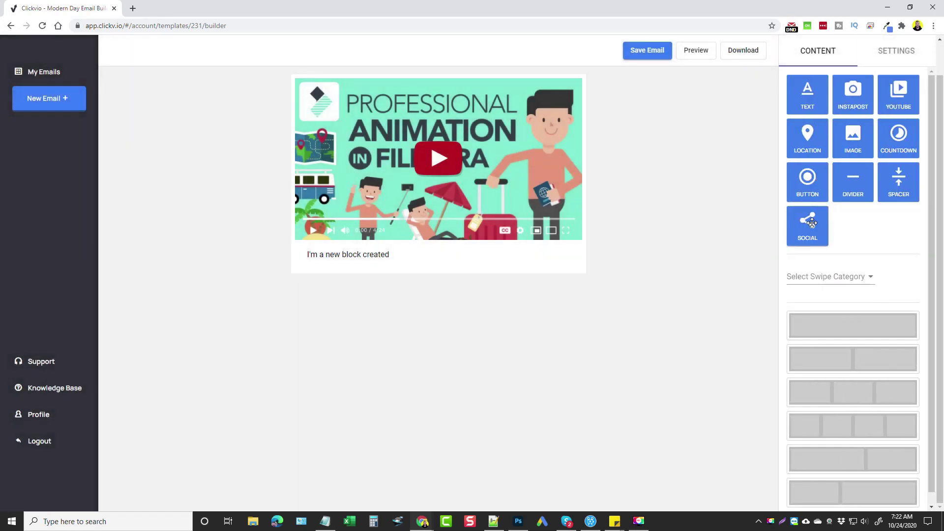
drag(807, 226, 449, 282)
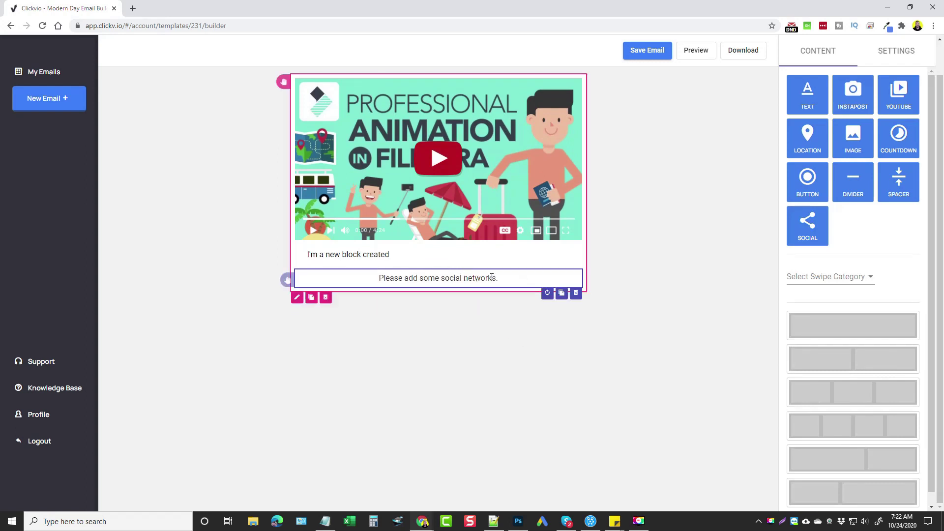
- Add Facebook, Medium and Youtube icons to the social block
click(893, 55)
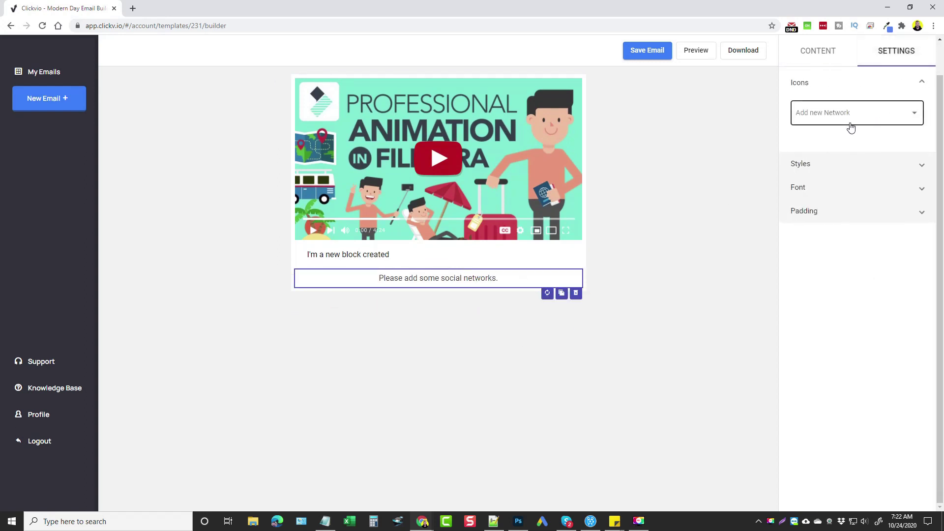
click(839, 116)
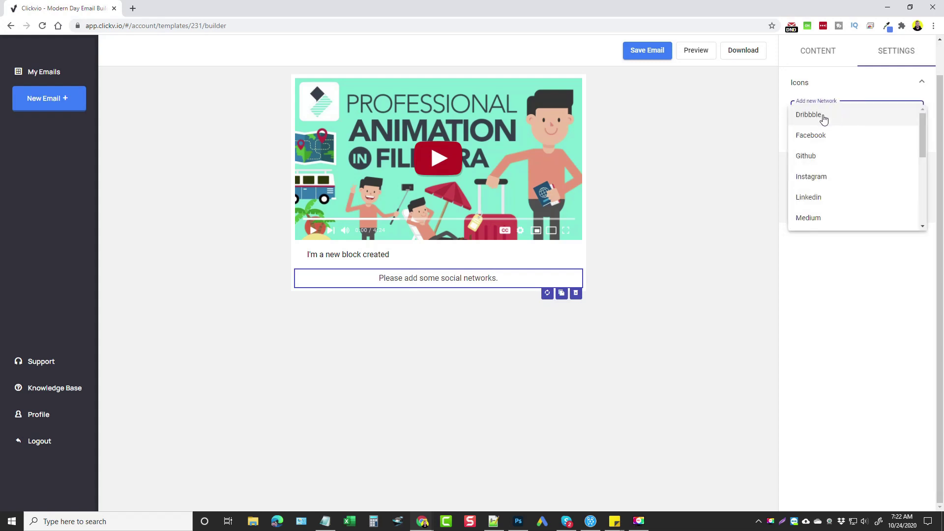
click(822, 137)
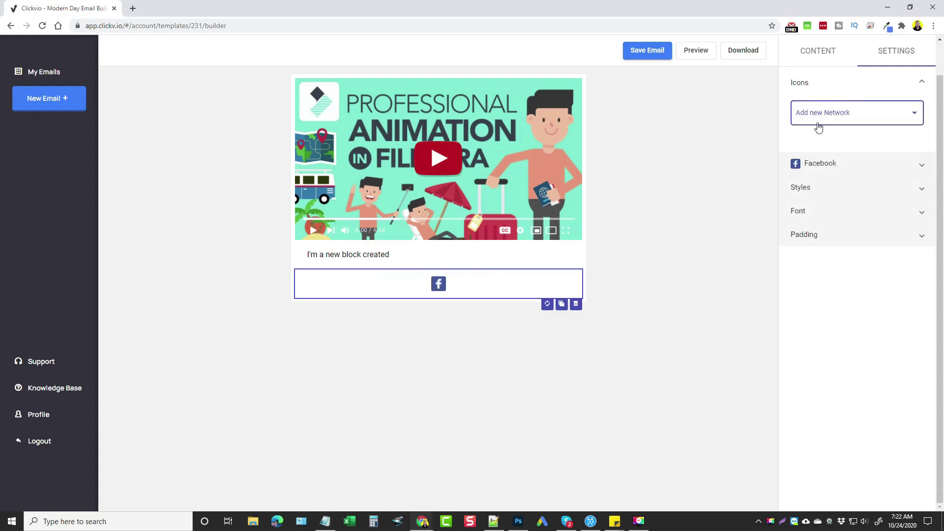
click(845, 116)
click(820, 196)
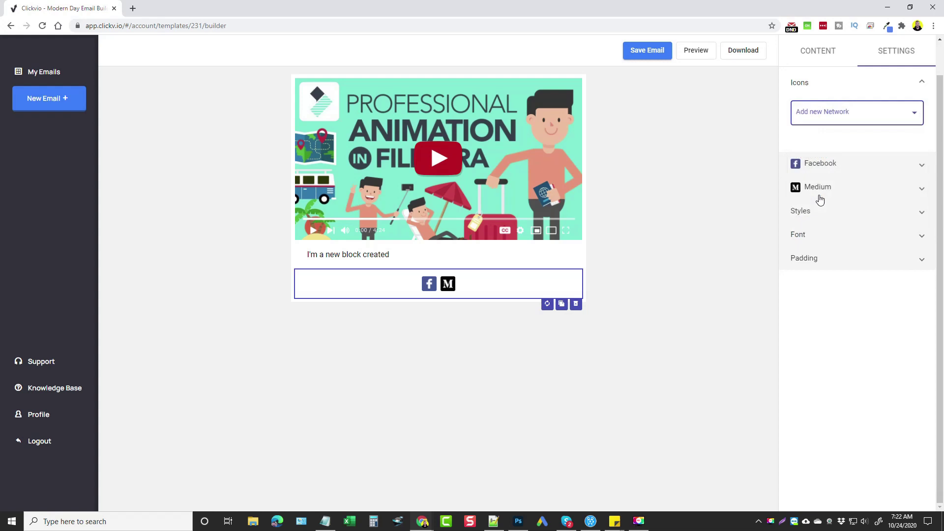
click(835, 117)
scroll(821, 211, down, 2)
scroll(835, 197, down, 3)
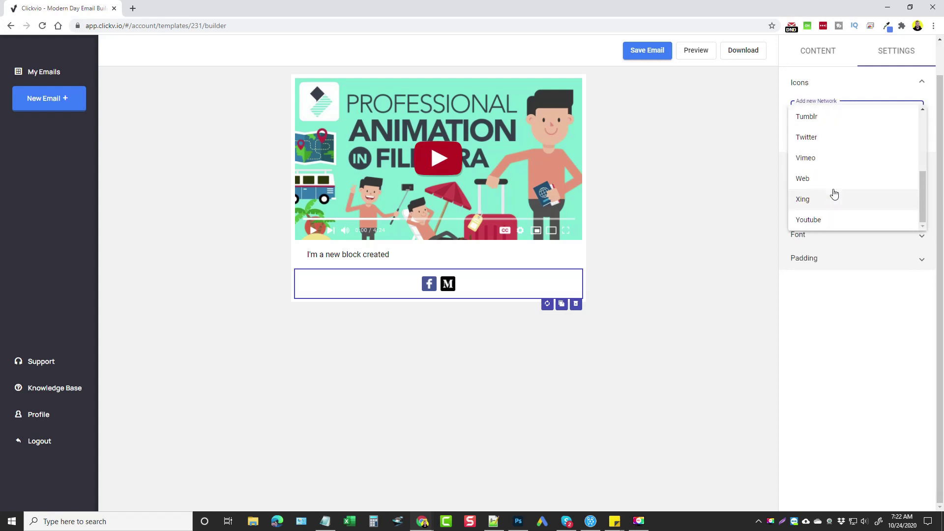
click(825, 220)
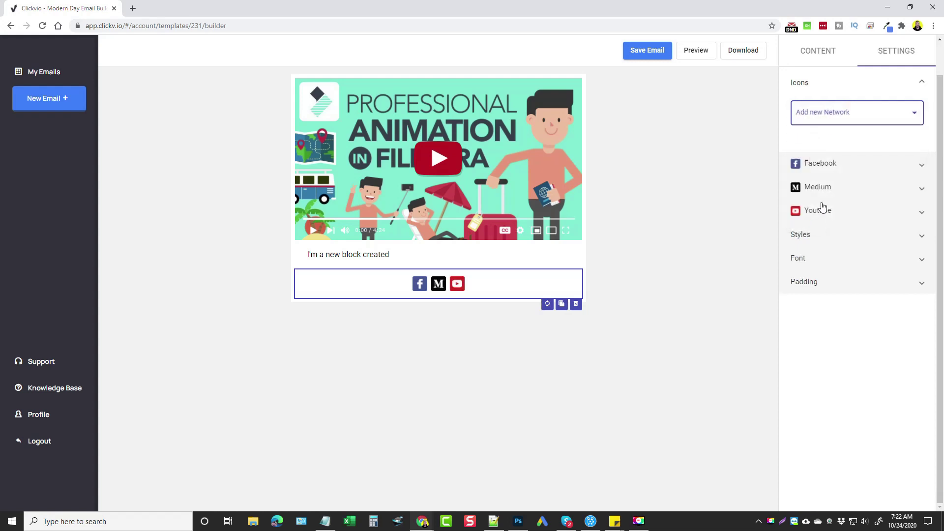
click(848, 112)
click(849, 90)
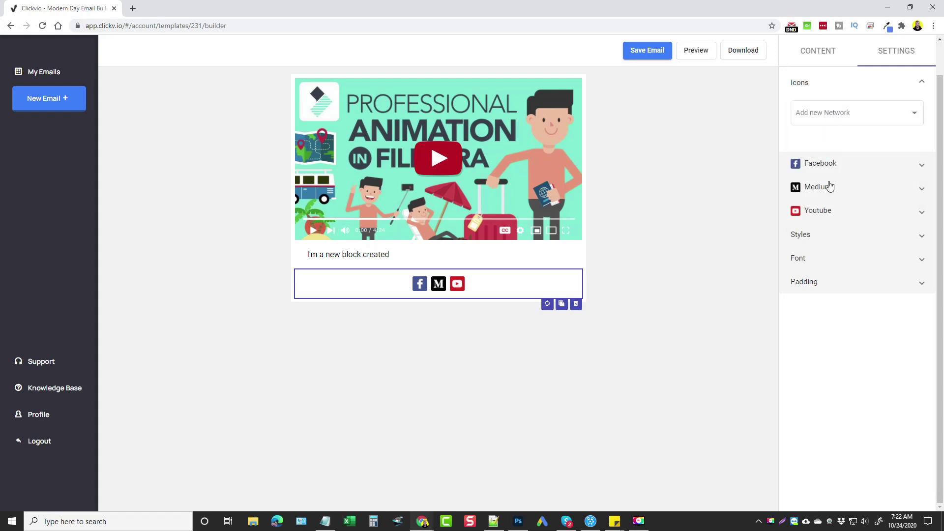
- Inspect the Facebook icon's label and link fields, then deselect the social block
click(917, 164)
click(832, 144)
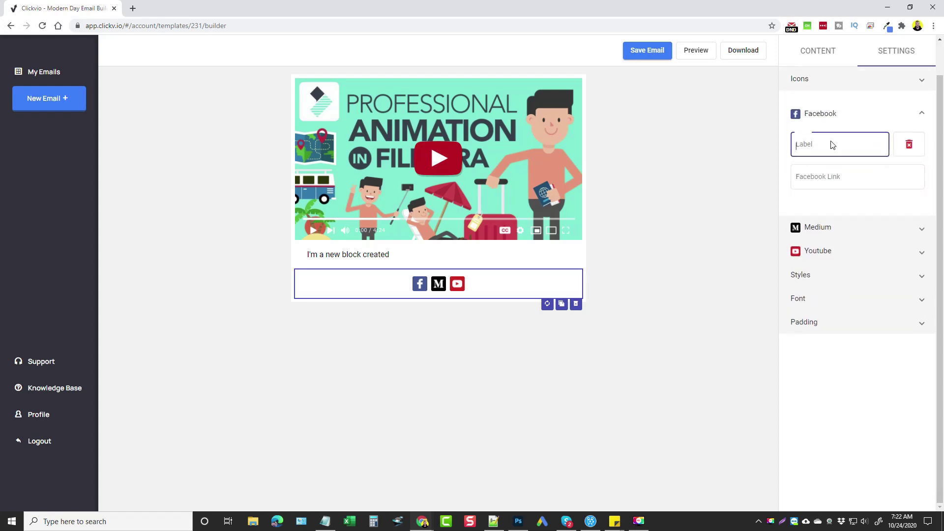
click(833, 177)
click(920, 114)
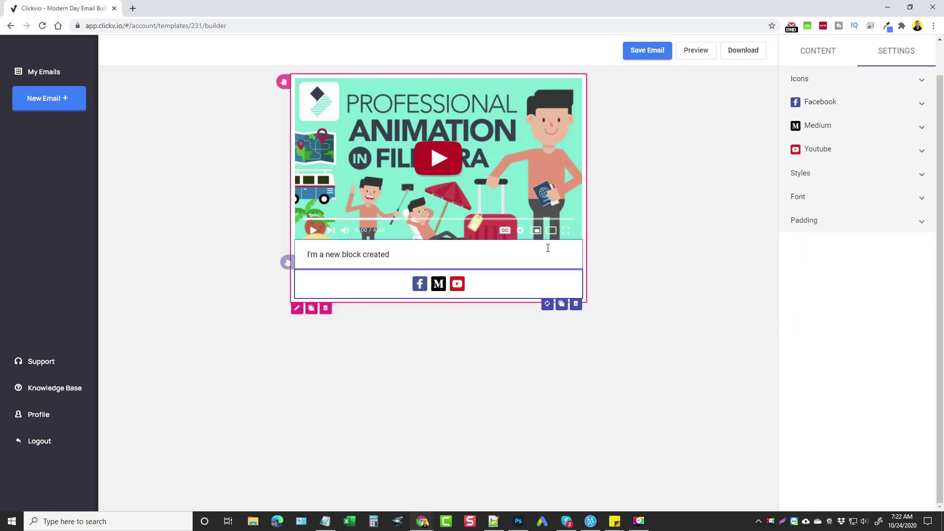
click(504, 379)
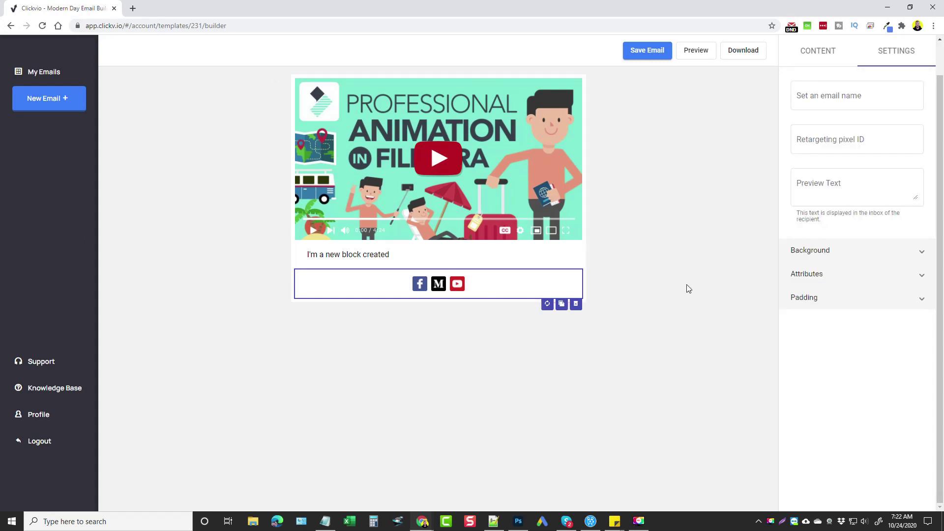
- Place a two-column image row at the top and a button below the social icons
mouse_move(439, 253)
click(812, 57)
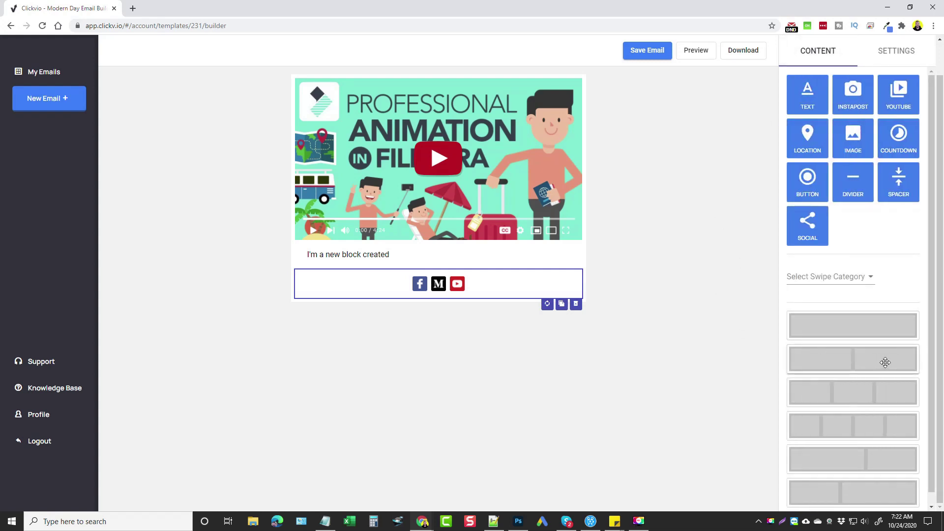
mouse_move(884, 349)
mouse_down()
mouse_move(760, 354)
mouse_move(480, 161)
mouse_up()
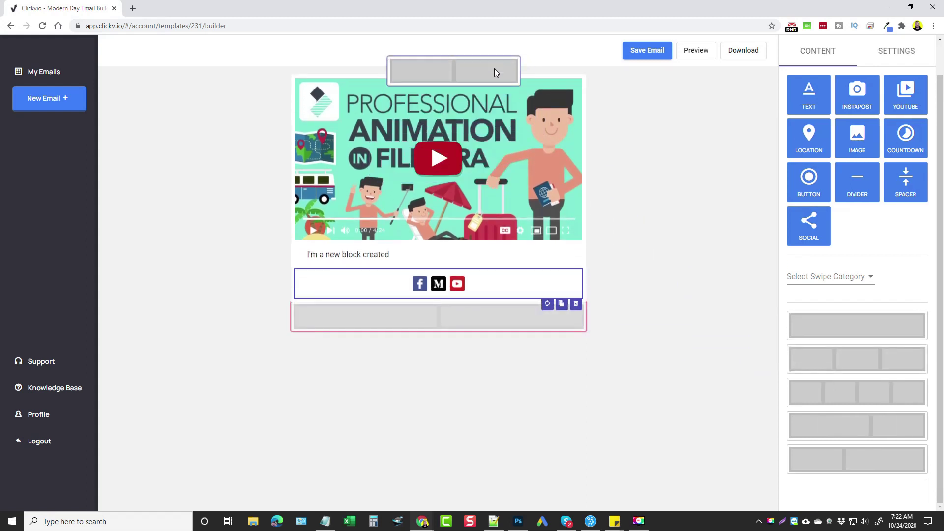
drag(480, 160, 494, 69)
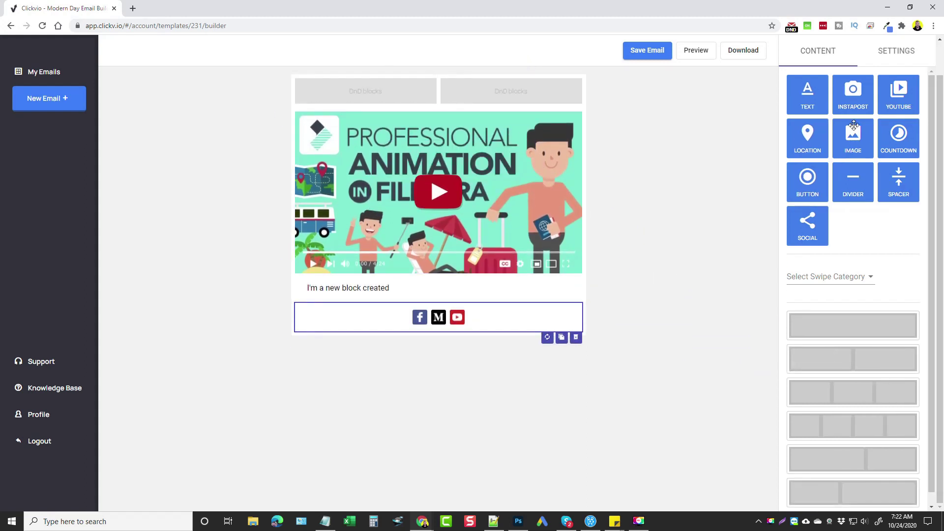
mouse_move(853, 140)
mouse_down()
mouse_move(423, 89)
mouse_move(541, 104)
mouse_up()
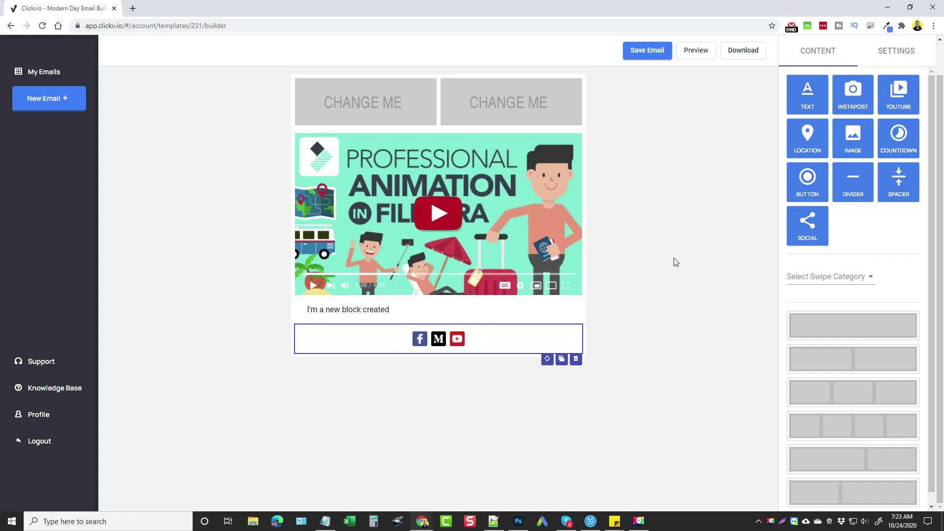
drag(816, 192, 481, 346)
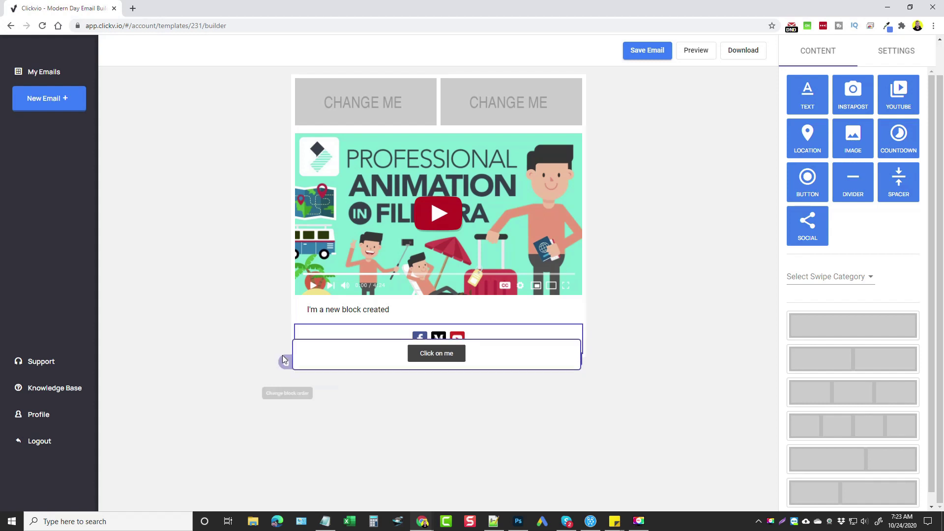
- Move the 'Click on me' button above the social icons and view its Button Text
drag(283, 374, 285, 326)
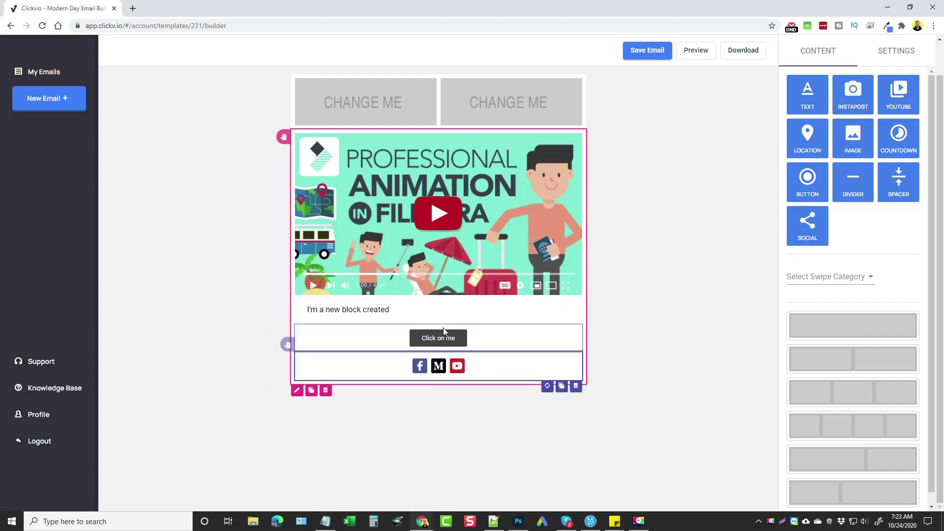
click(902, 49)
click(839, 113)
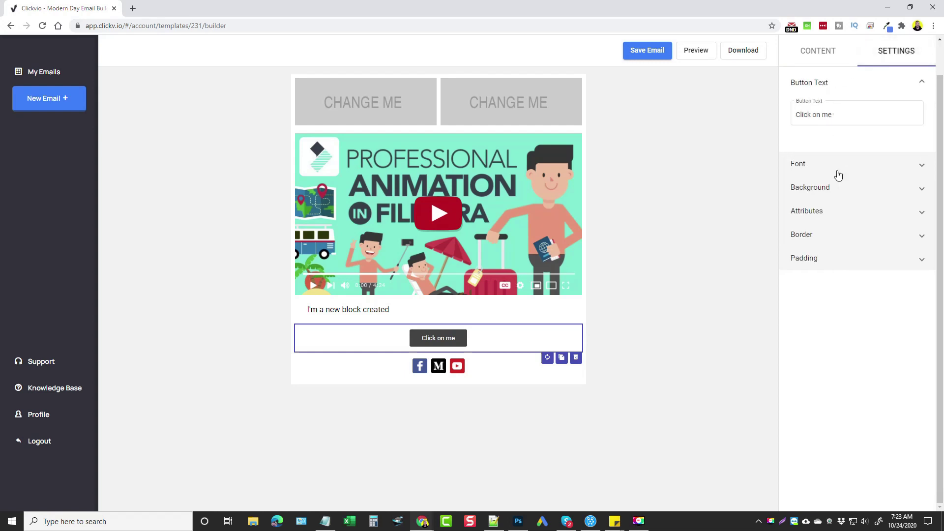
mouse_move(576, 221)
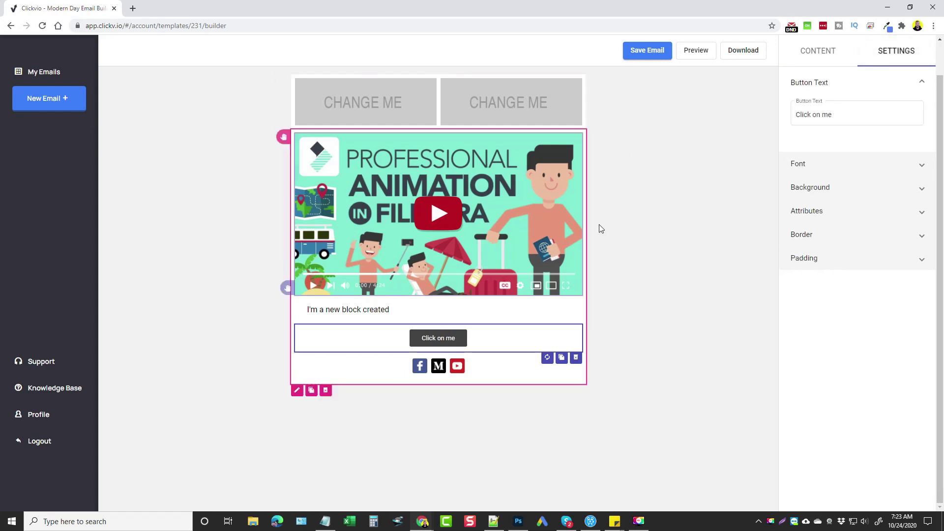
click(368, 168)
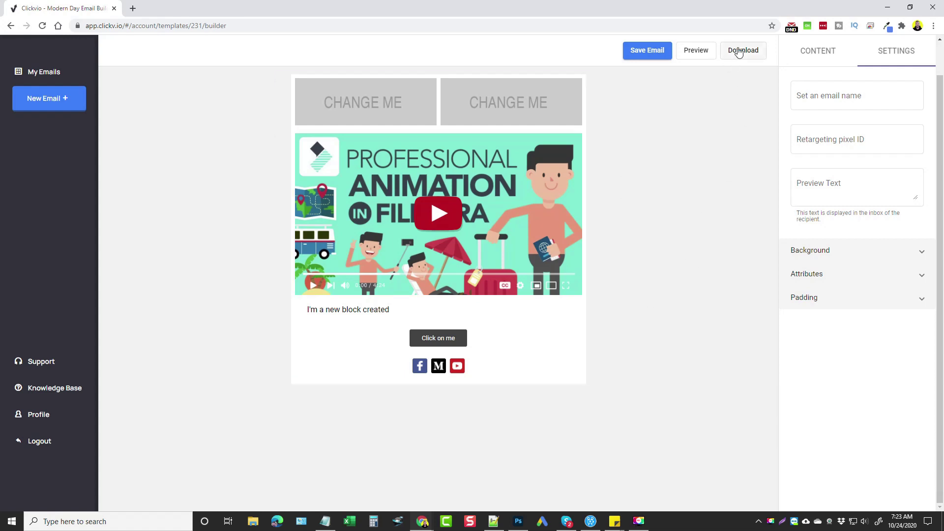
- Save the email with the Save Email button
click(657, 56)
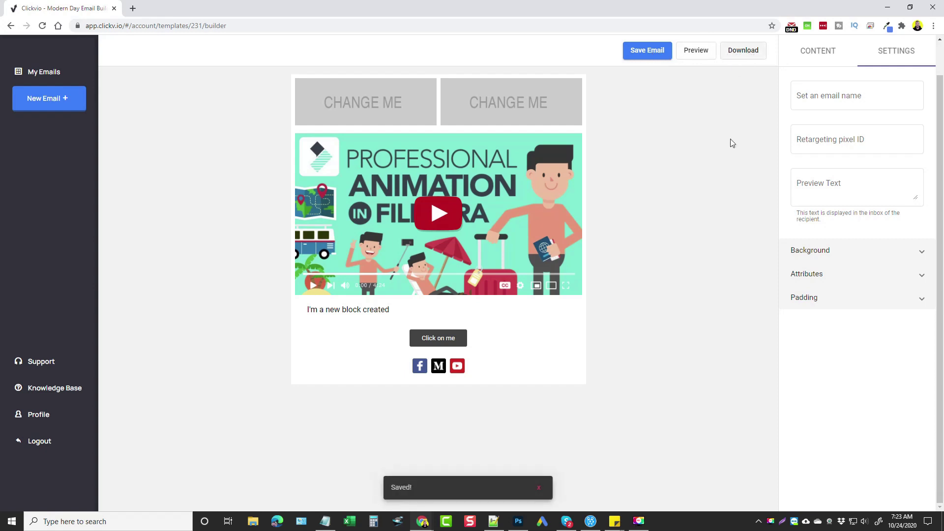
scroll(714, 335, up, 2)
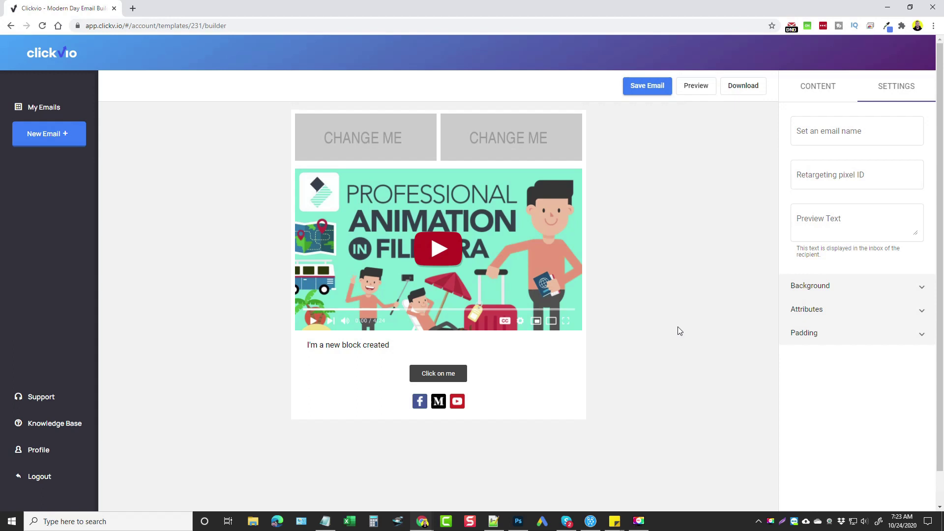
- Choose the Bizzopp Discount swipe category in the Content tab
click(813, 88)
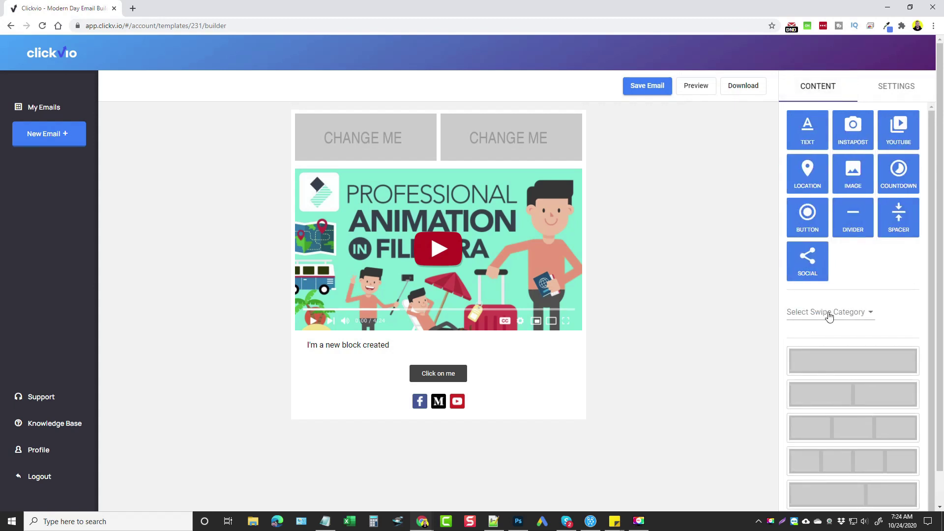
click(829, 315)
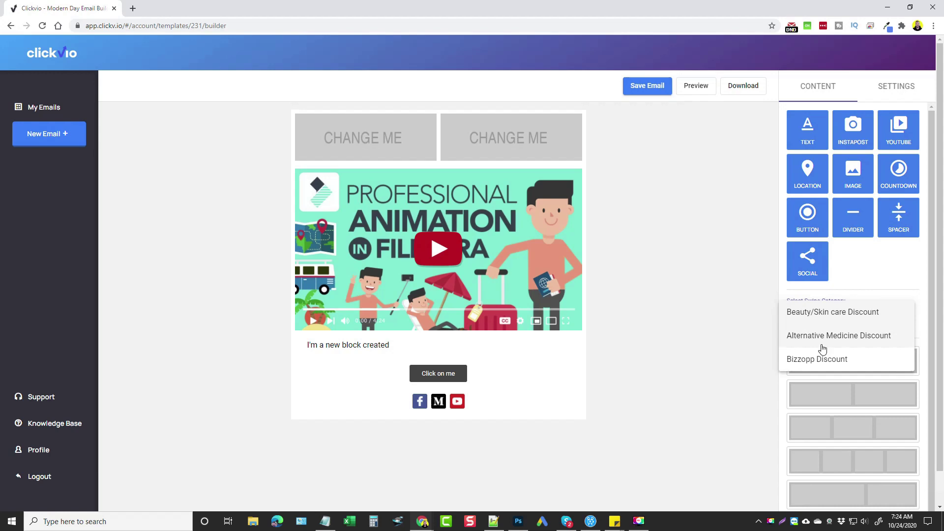
click(833, 358)
- Drag the Bizzopp Discount Sequence 1/1 swipe into the email below the text line
scroll(845, 370, down, 3)
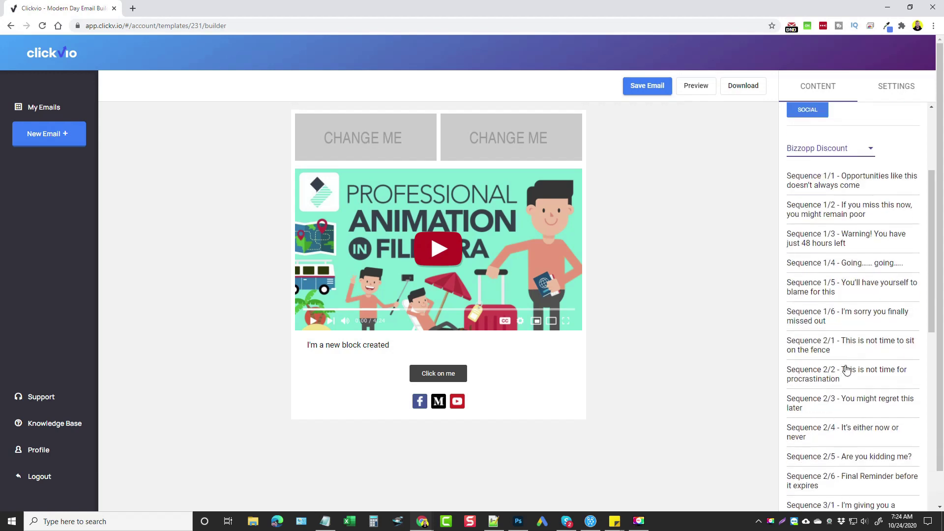
scroll(845, 370, down, 5)
scroll(846, 373, down, 3)
scroll(845, 373, down, 2)
scroll(848, 364, up, 5)
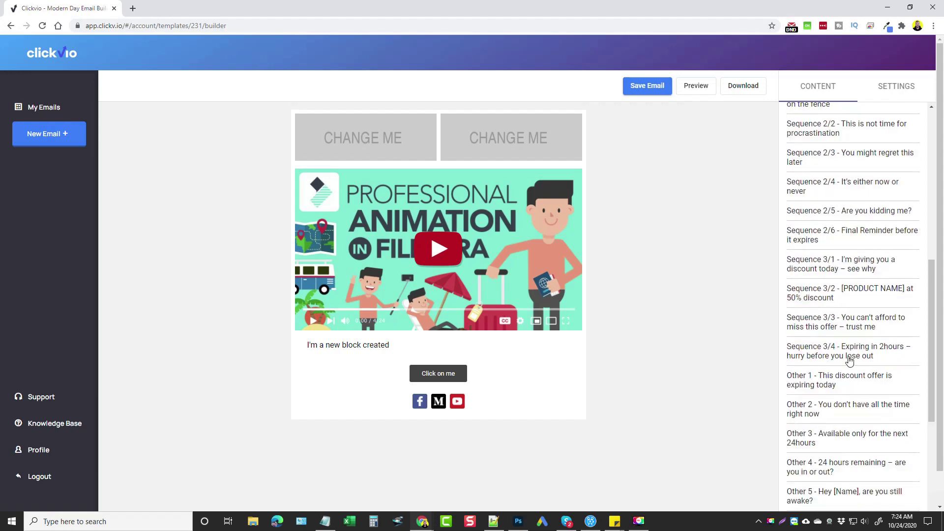
scroll(849, 360, up, 3)
scroll(841, 317, up, 3)
scroll(841, 317, up, 2)
scroll(842, 314, up, 2)
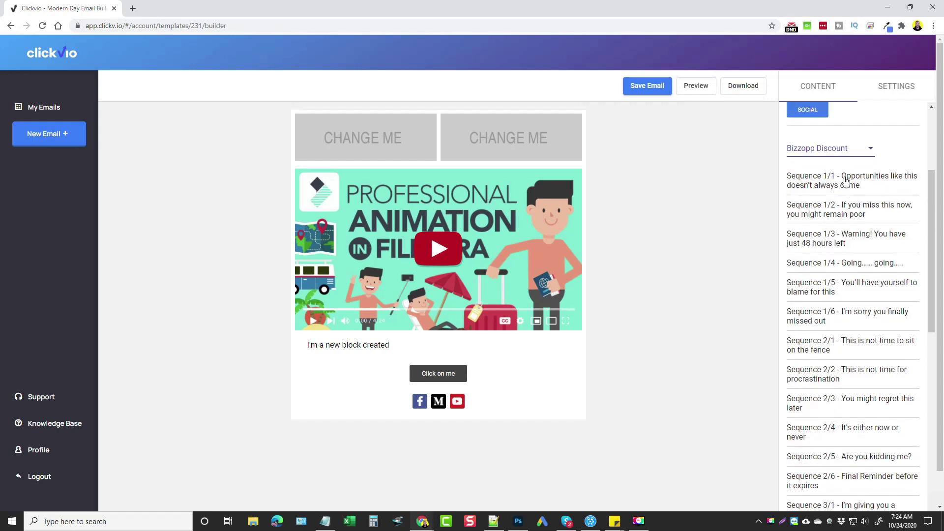
drag(846, 180, 426, 367)
- Scroll through the email to review the inserted Sequence 1/1 swipe text
scroll(440, 355, down, 6)
scroll(439, 355, down, 3)
scroll(440, 355, down, 3)
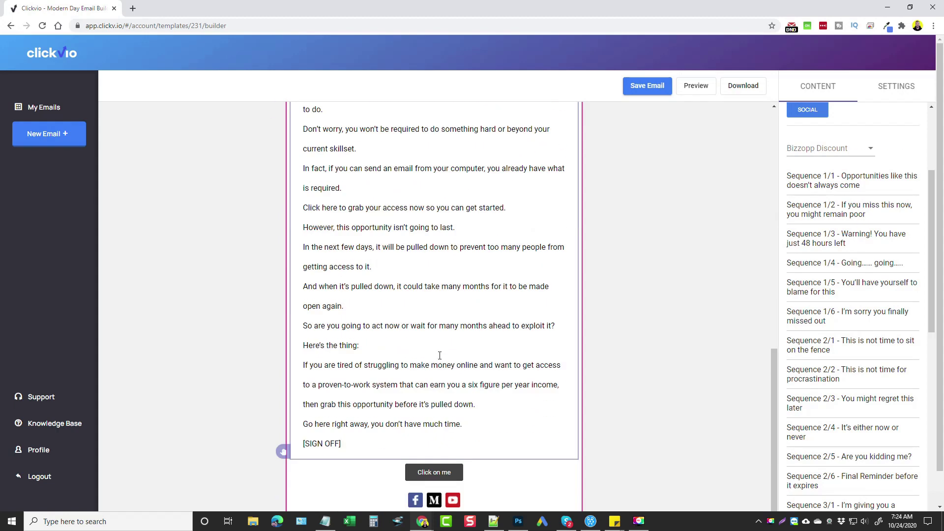
scroll(438, 364, up, 5)
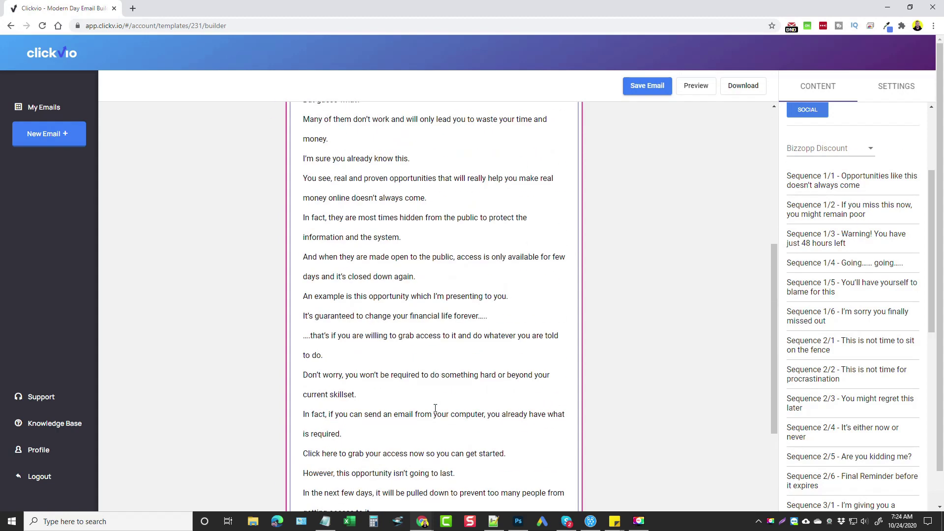
scroll(379, 294, up, 3)
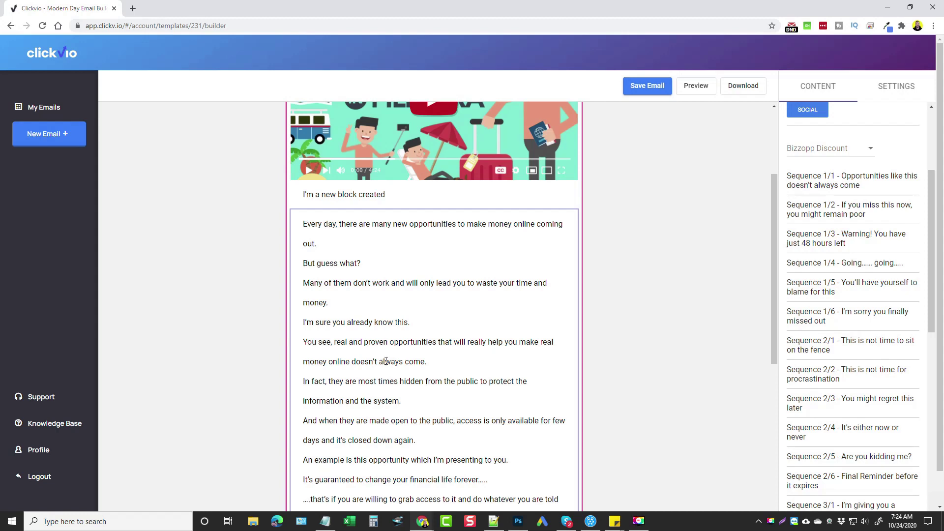
scroll(386, 361, down, 3)
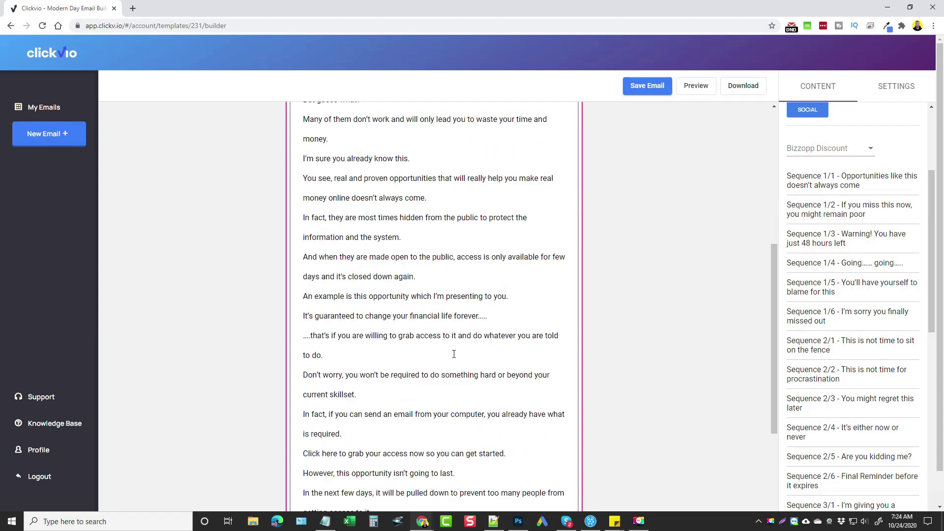
scroll(454, 354, down, 3)
scroll(854, 268, down, 2)
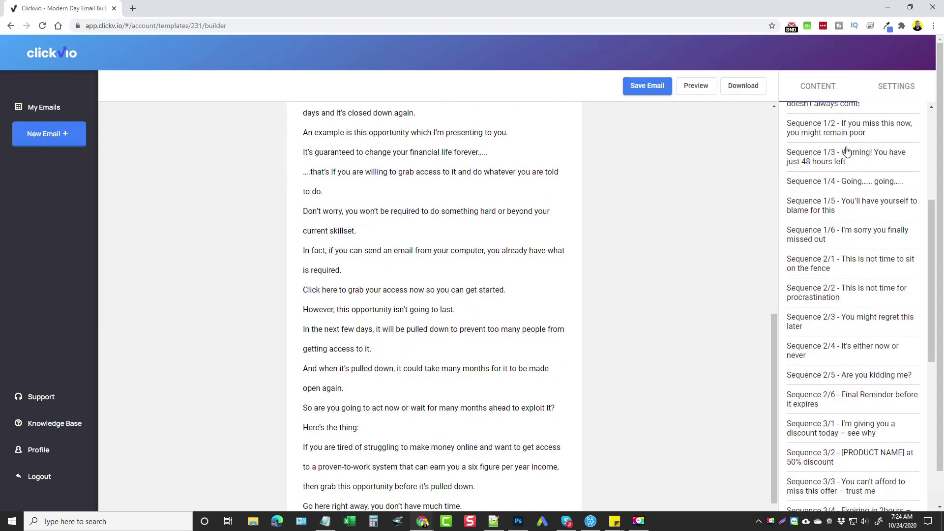
scroll(860, 315, up, 6)
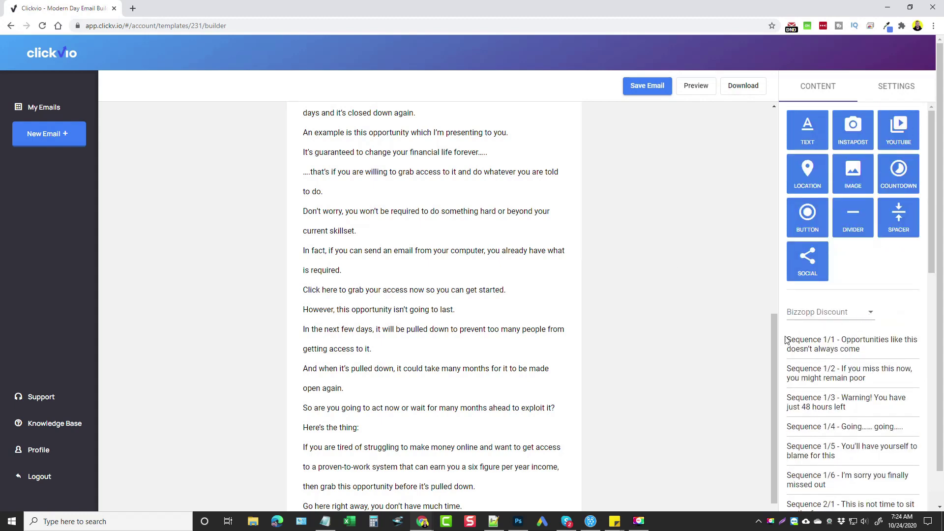
scroll(709, 344, up, 2)
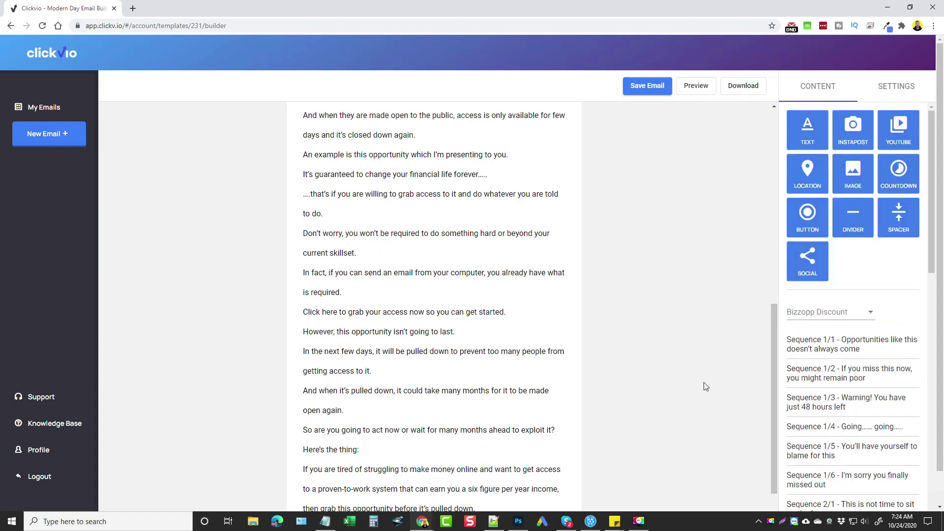
scroll(704, 382, up, 5)
scroll(714, 353, up, 3)
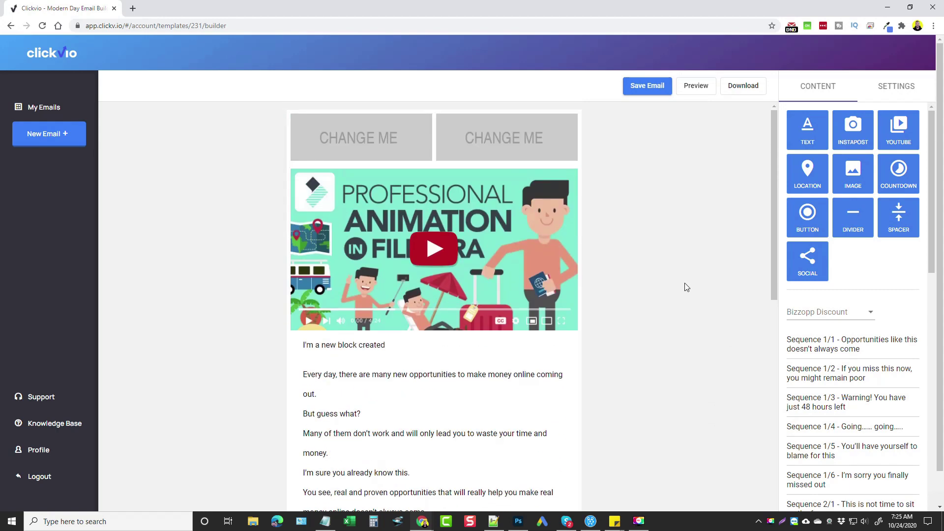